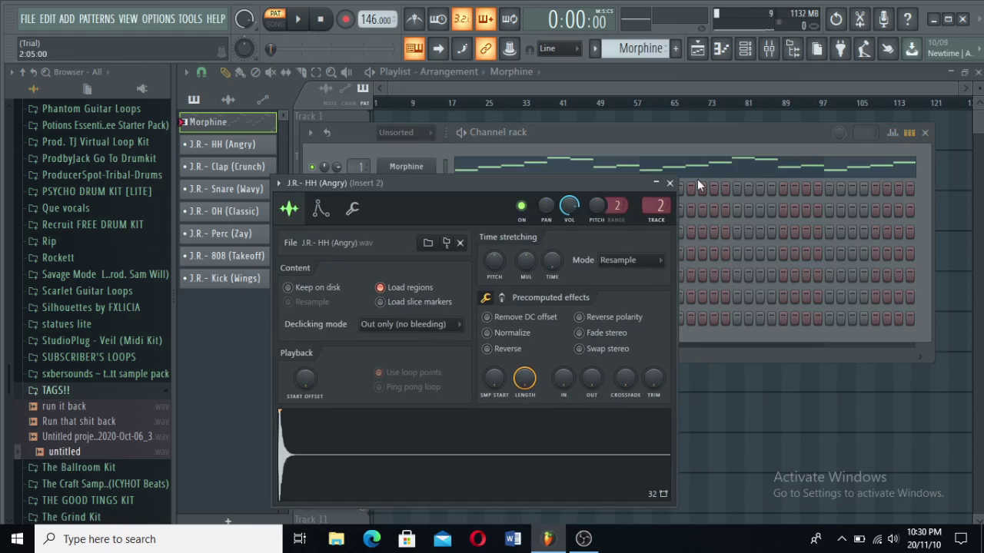
Close the hi-hat sampler settings and audition the snare, open hat, perc, 808 and kick channels.
click(670, 184)
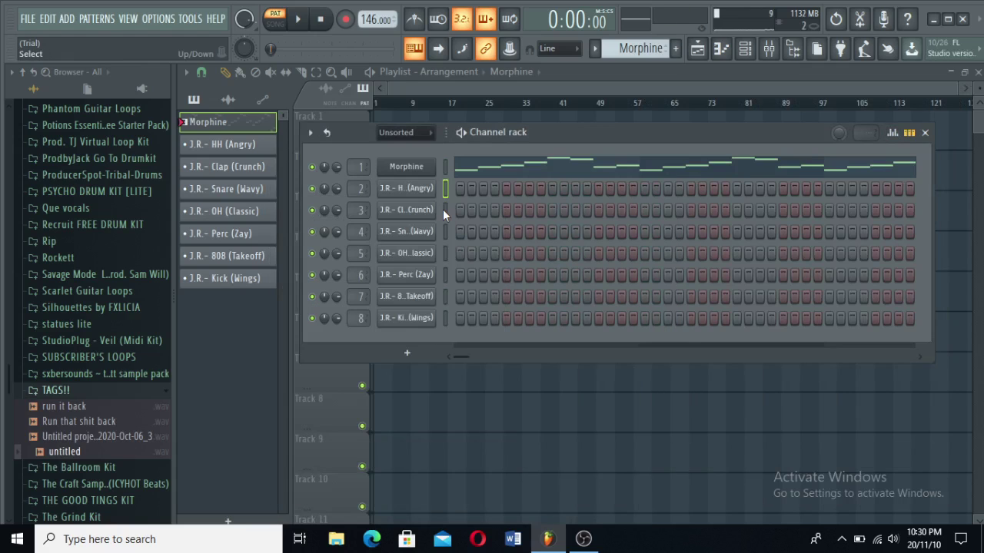
click(445, 232)
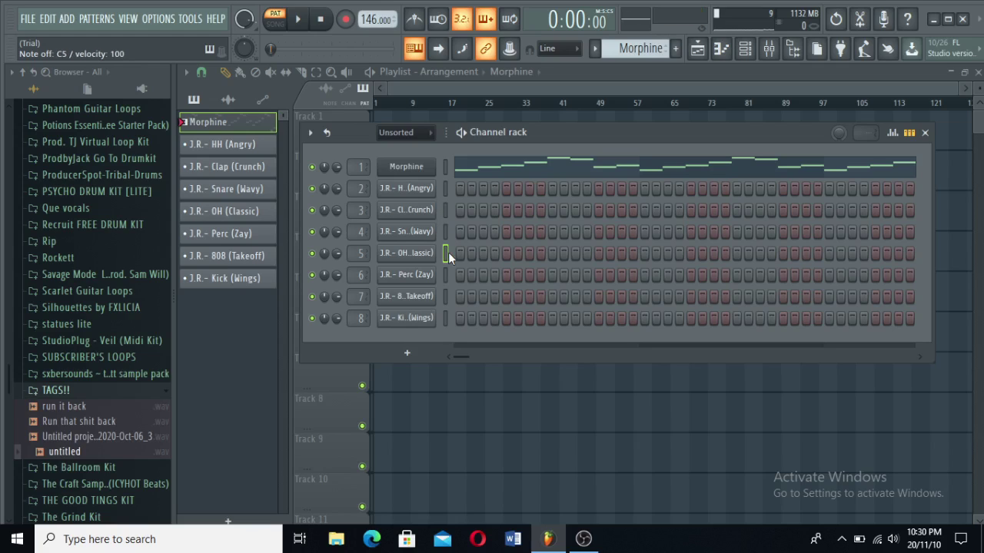
click(445, 253)
click(446, 275)
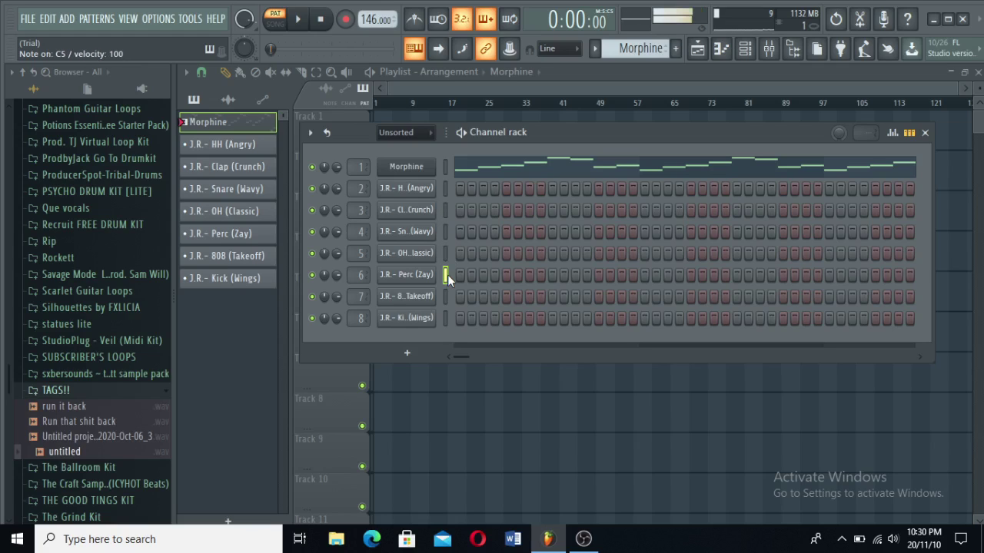
click(445, 297)
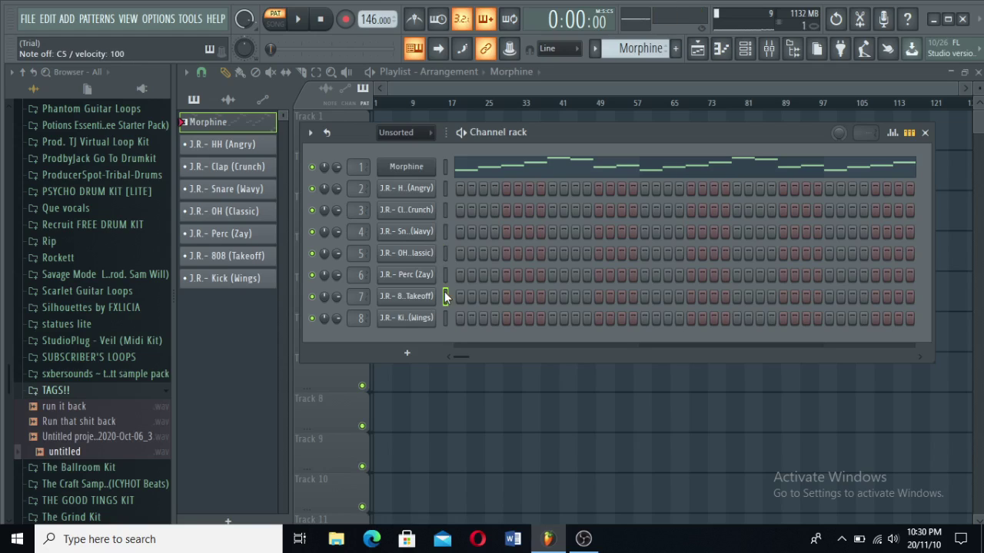
click(445, 295)
click(445, 318)
Open the Morphine melody in the piano roll and play it back.
click(526, 180)
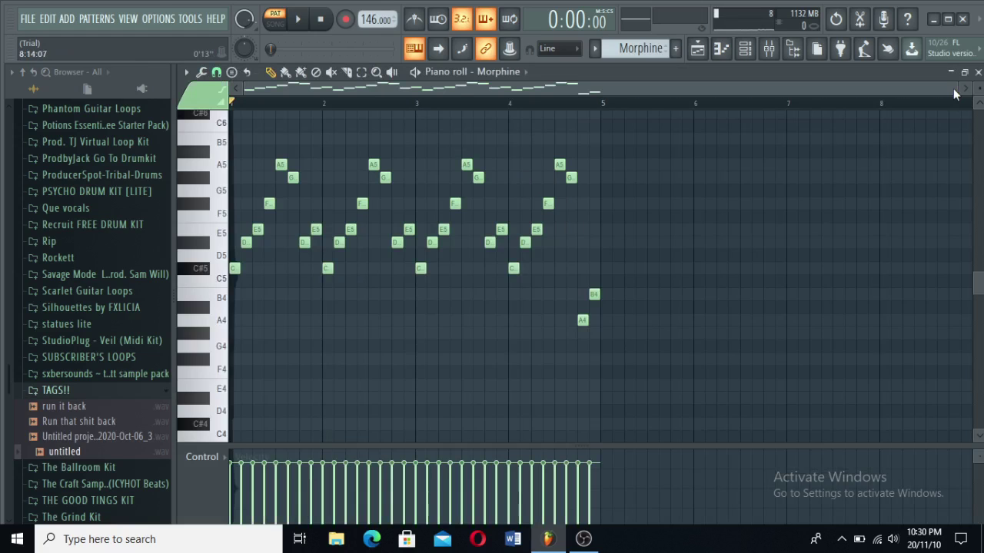
drag(952, 94, 710, 93)
key(space)
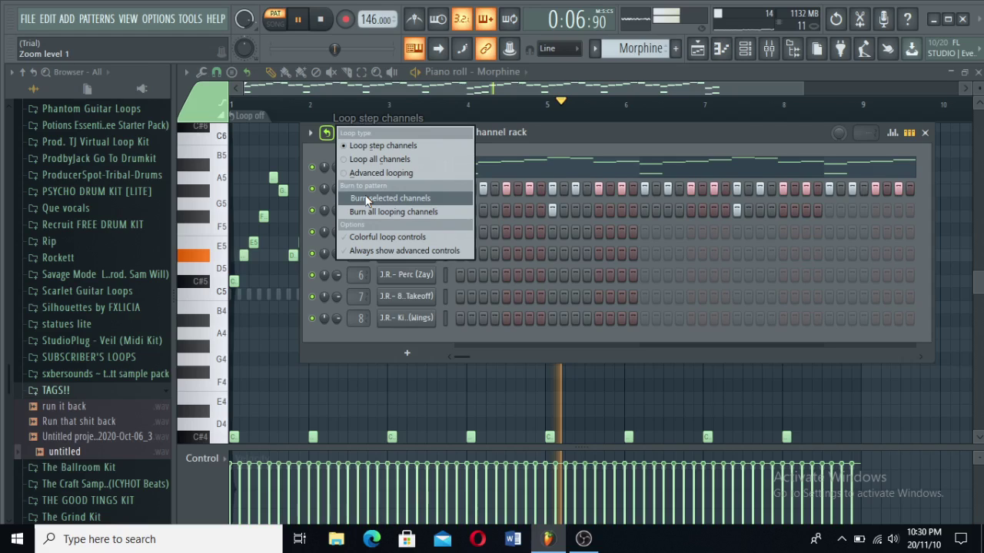
Burn the looping clap steps to the pattern, and add a Snare (Wavy) step hit and burn that channel too.
click(367, 199)
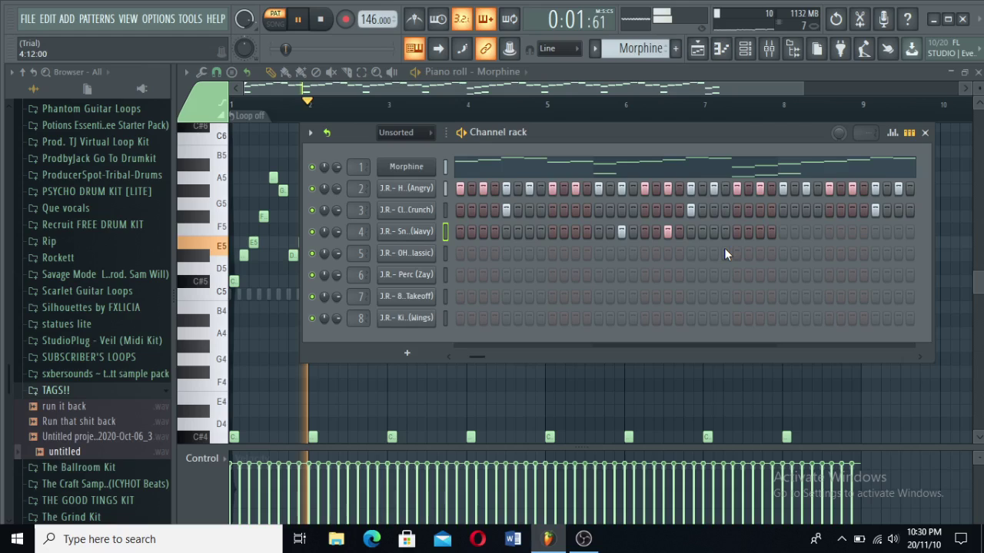
key(space)
click(576, 231)
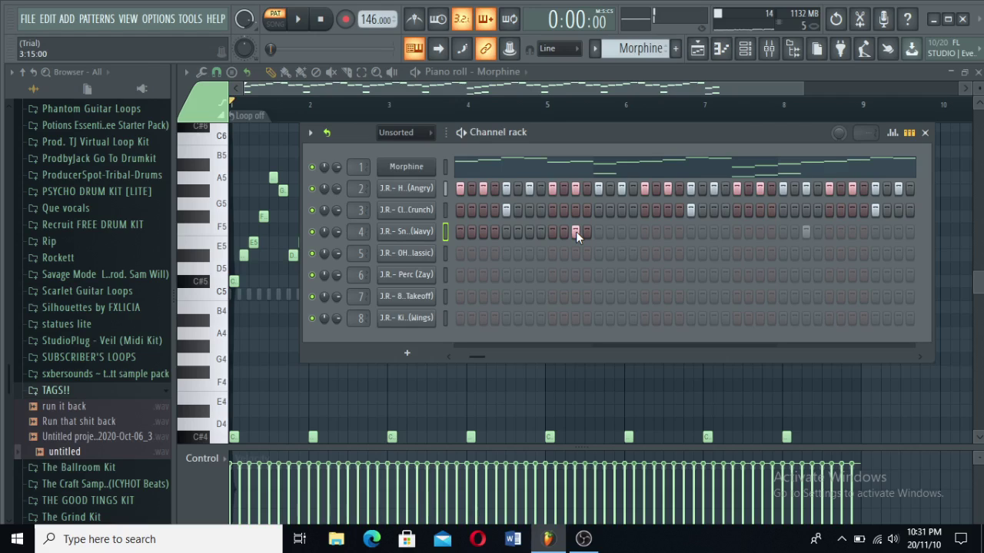
click(326, 132)
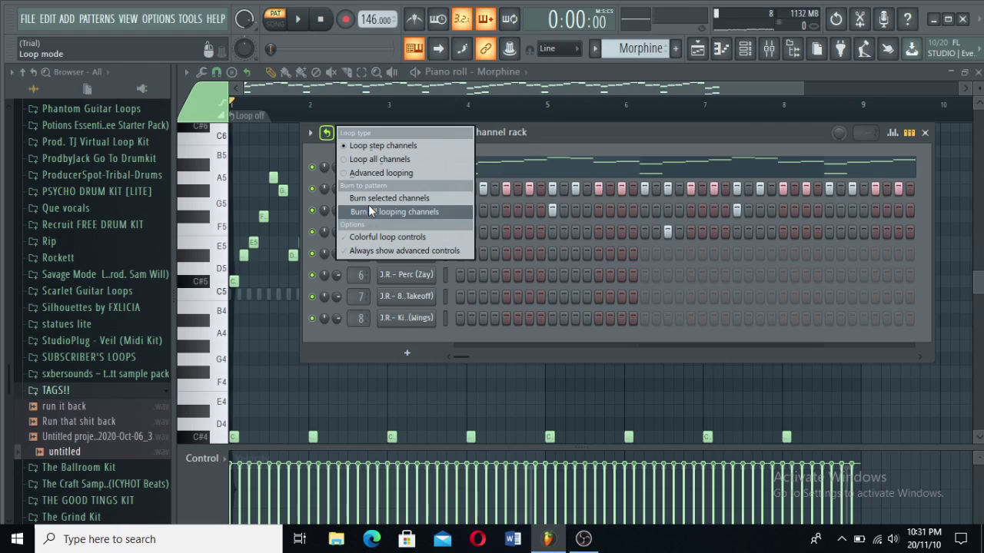
click(368, 204)
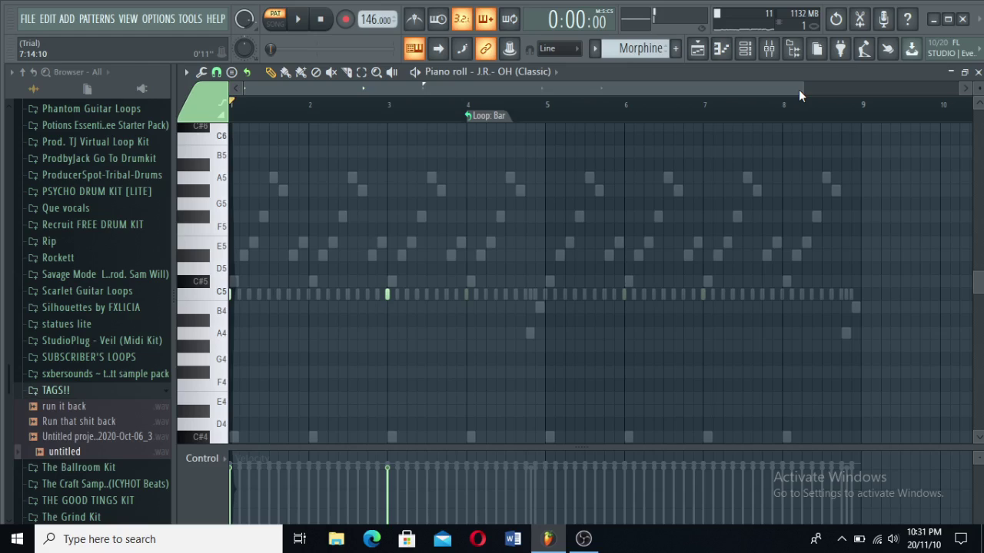
Add C5 notes halfway through bars 2 and 4 of the OH (Classic) part and return to the channel rack.
drag(799, 89, 639, 89)
click(401, 294)
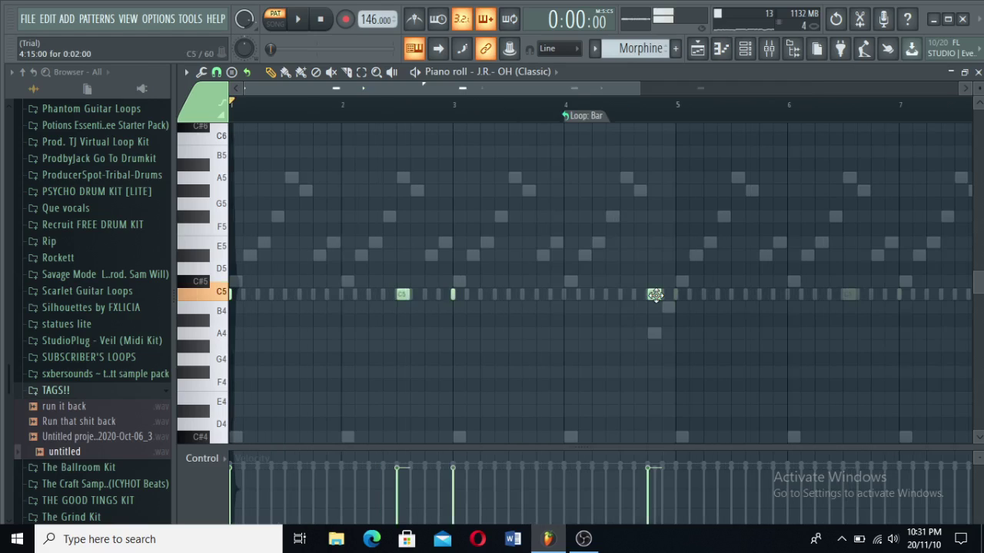
click(621, 293)
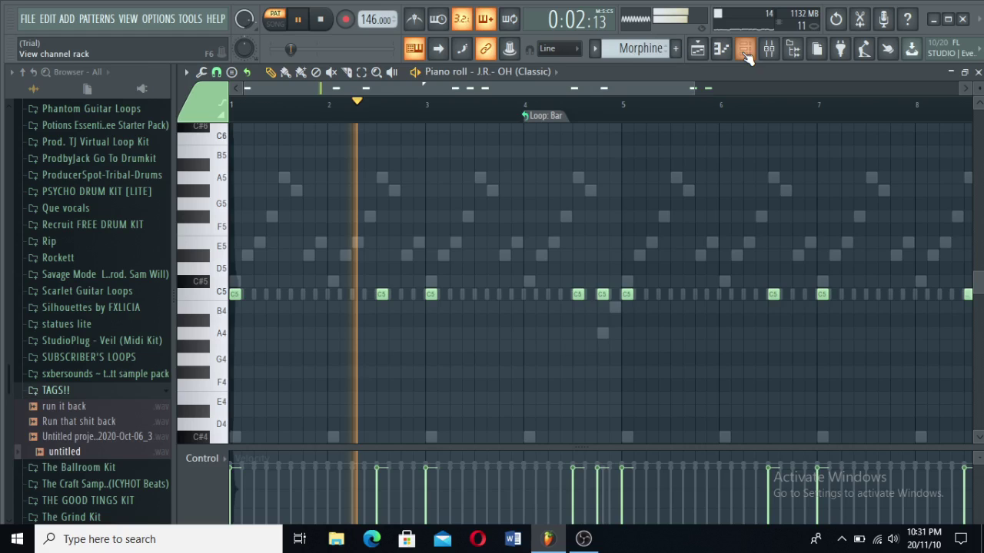
click(745, 50)
key(space)
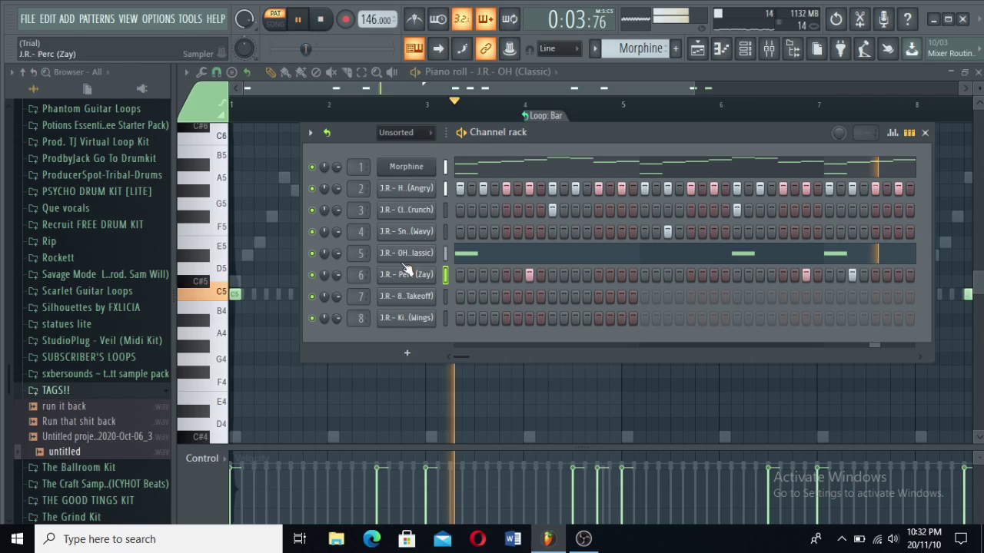
Burn all looping channels to the pattern and bring up the 808 (Takeoff) piano roll.
click(327, 132)
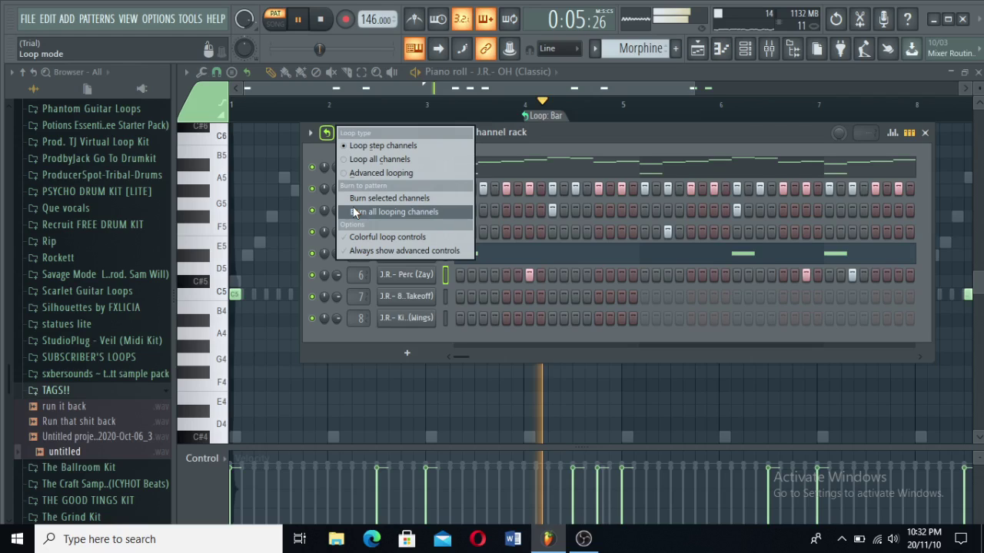
click(353, 212)
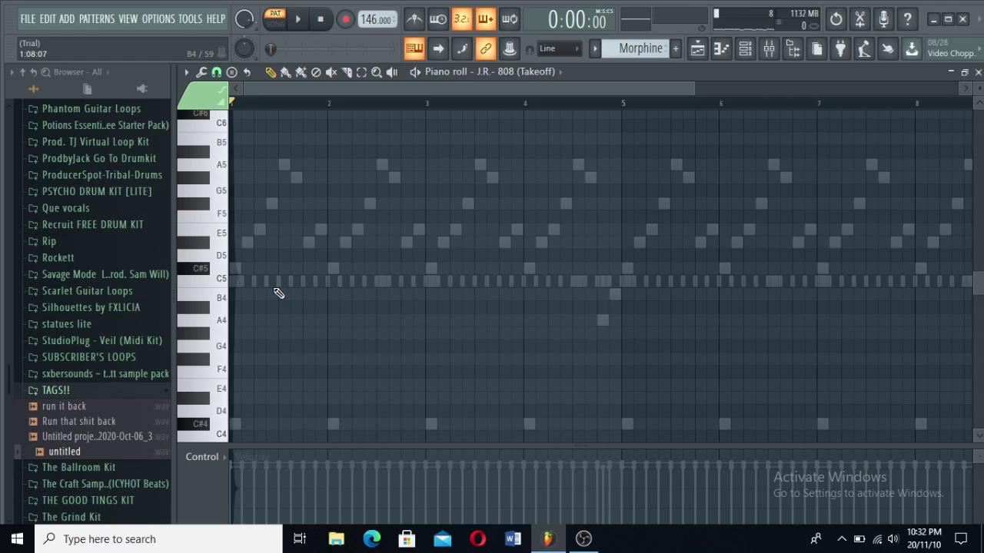
scroll(544, 324, down, 4)
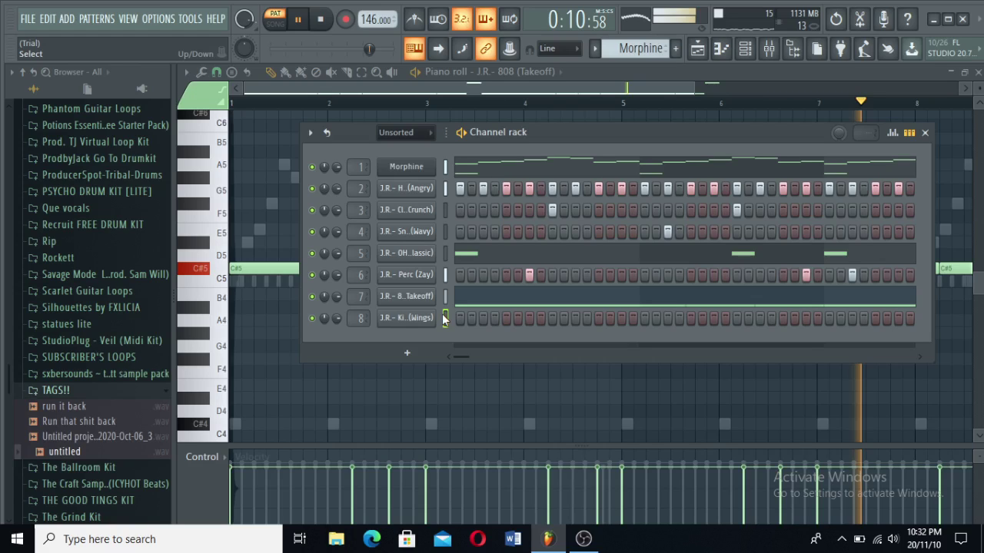
Stop playback and select the closing C5 notes of the Kick (Wings) part in its piano roll.
click(444, 319)
key(F6)
key(space)
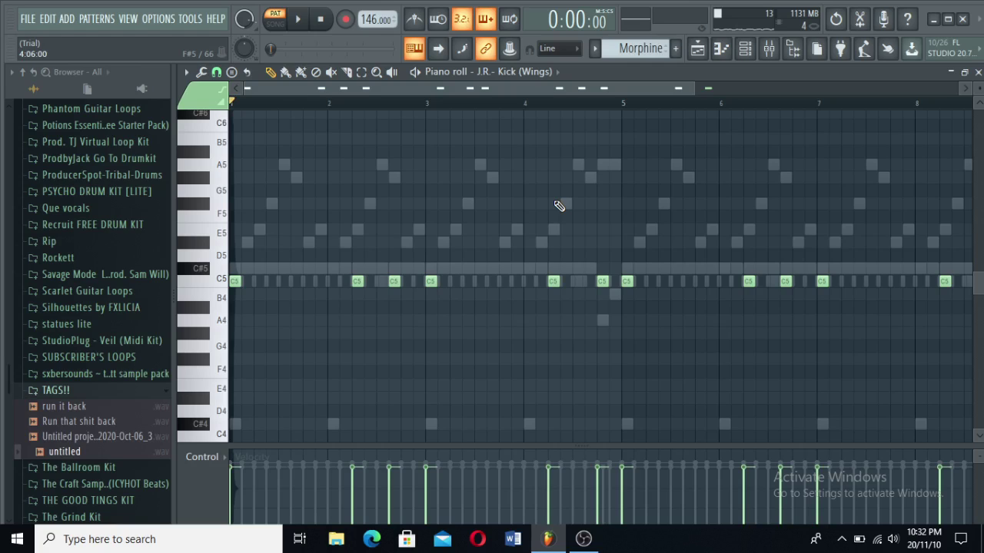
scroll(867, 215, right, 5)
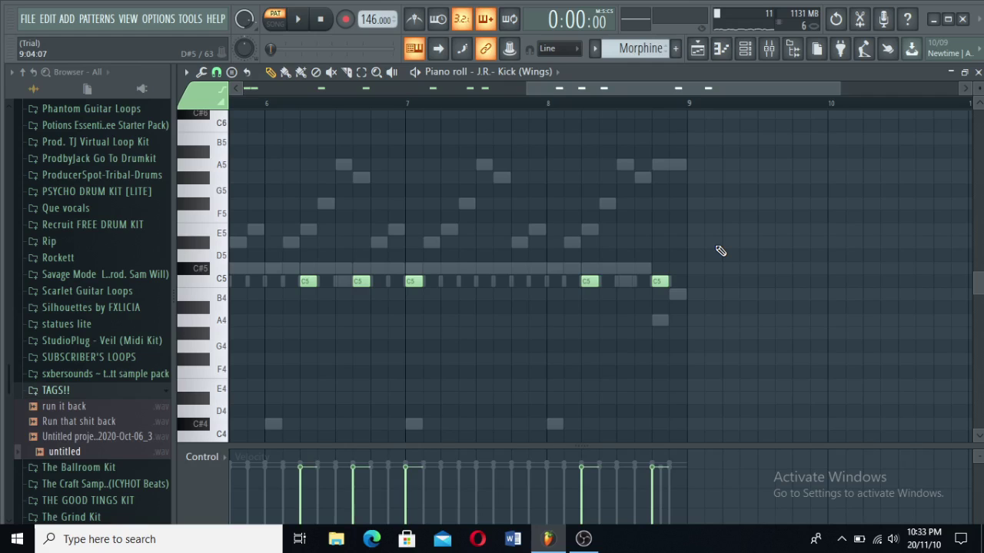
scroll(720, 251, down, 3)
ctrl+drag(720, 251, 465, 282)
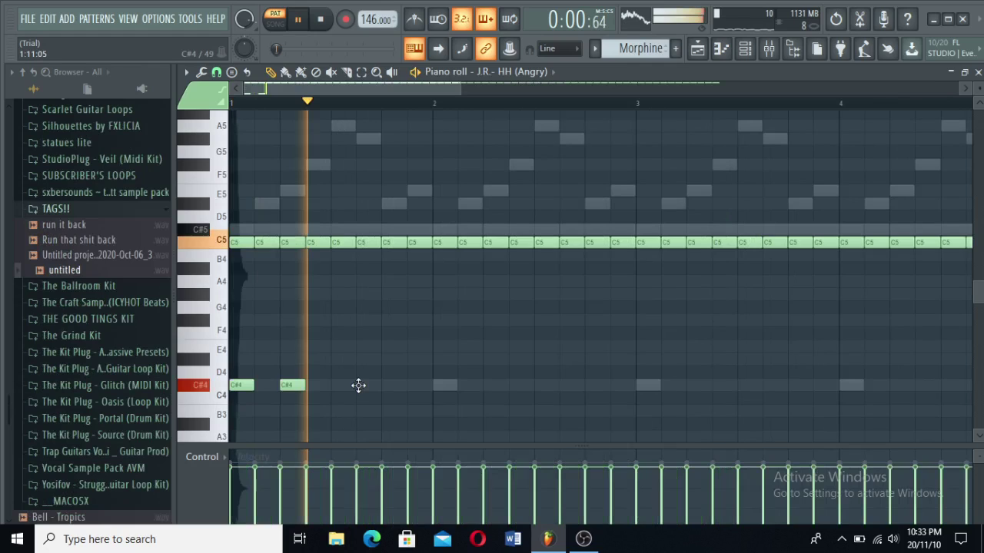
Add a C#4 note in bar 1 and two E4 notes in bar 2 of the HH (Angry) part.
key(space)
click(368, 384)
click(496, 345)
click(572, 345)
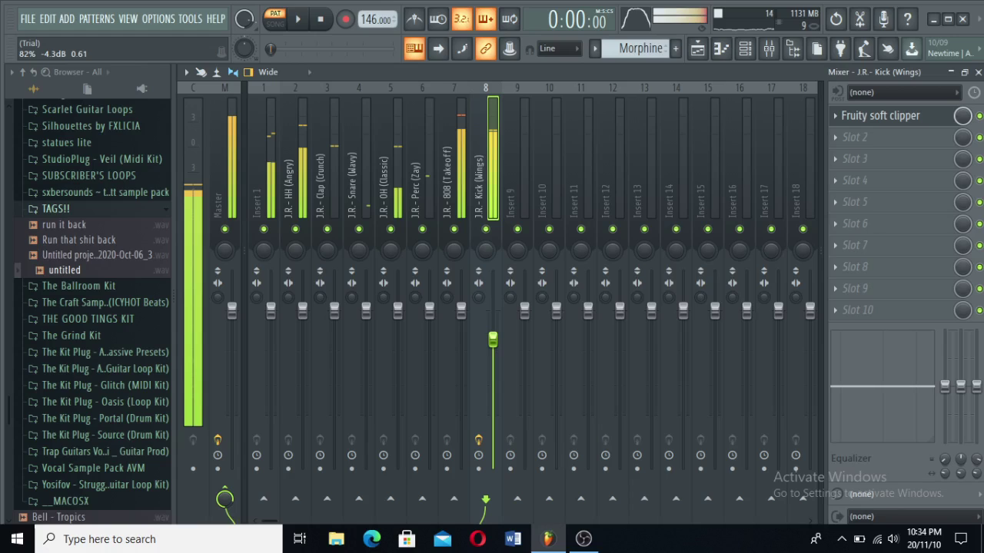
Play the pattern to check the Kick (Wings) level against the other mixer tracks.
key(space)
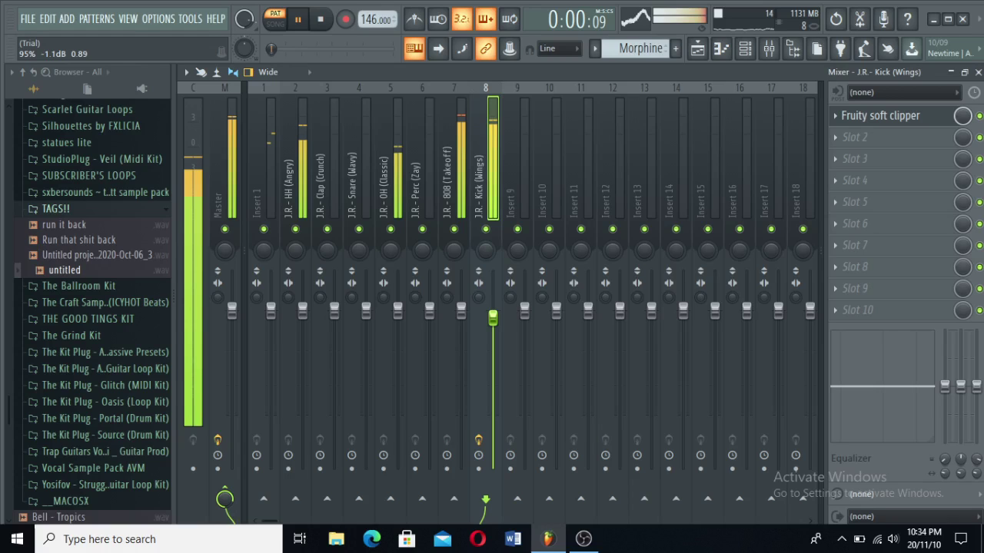
key(space)
Delete the seven separate drum patterns from HH (Angry) to Kick (Wings) and split the Morphine pattern by channel.
key(F5)
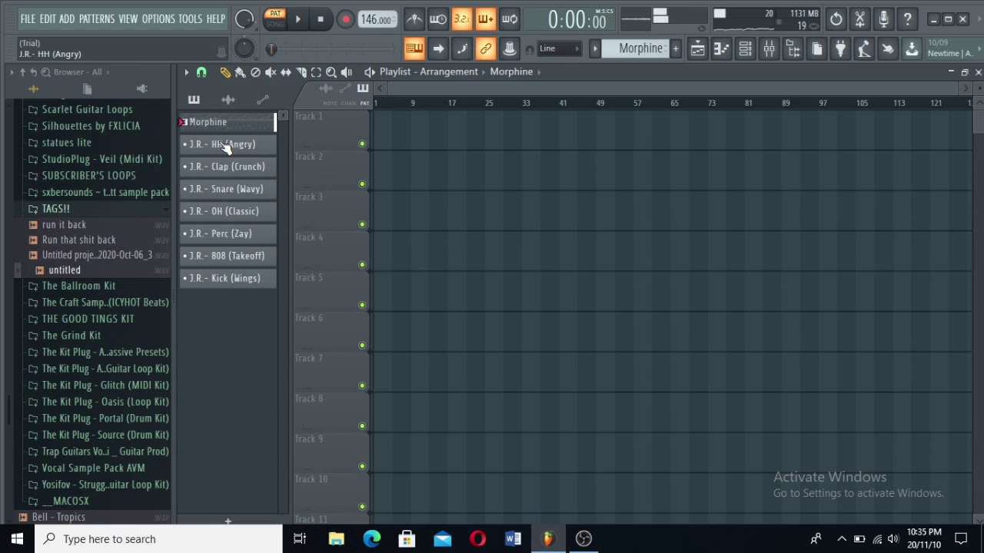
drag(226, 148, 229, 278)
right_click(230, 279)
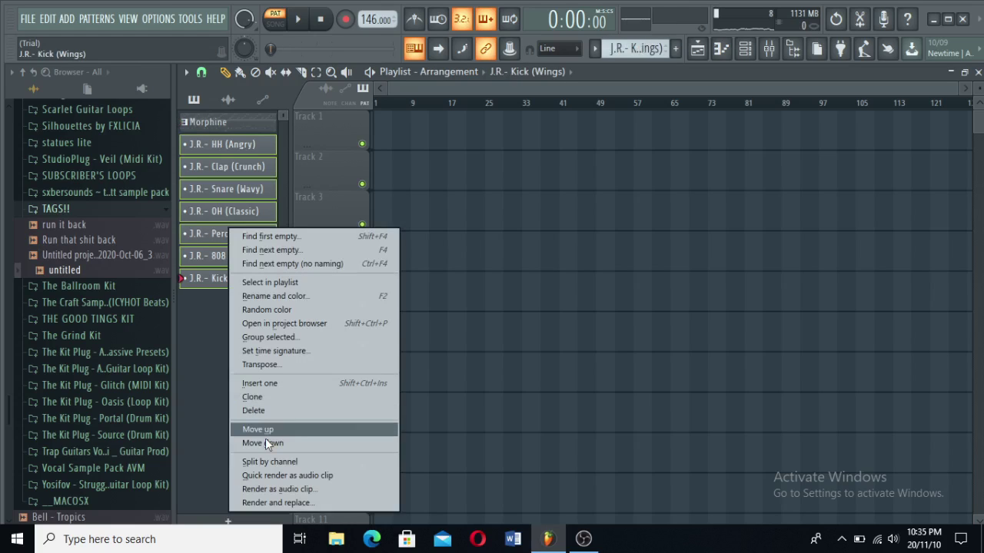
click(266, 441)
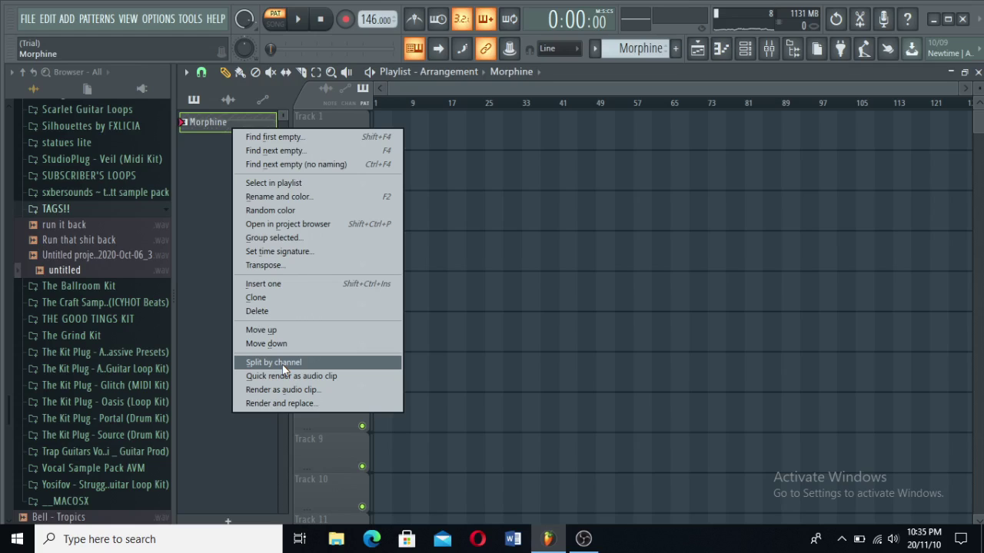
click(282, 364)
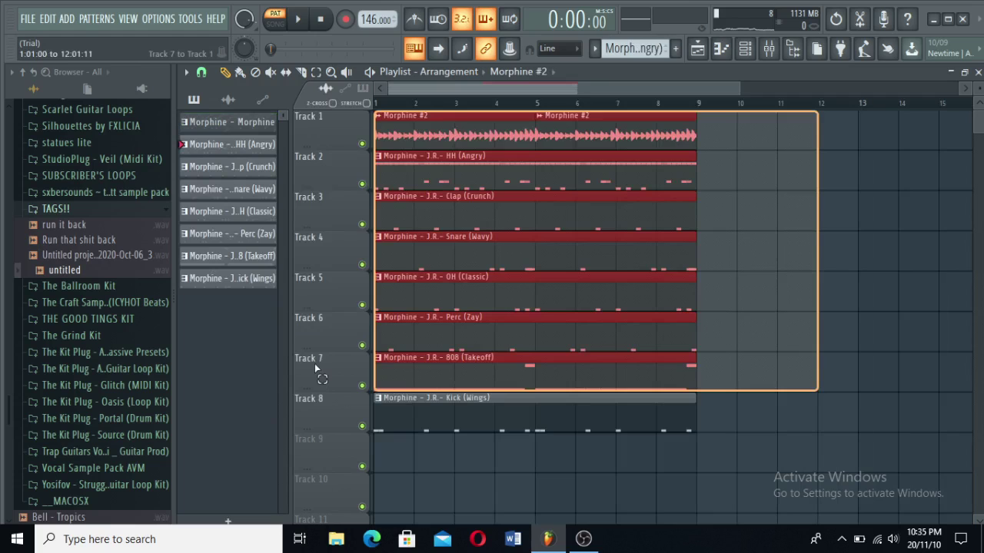
Load Fruity Reeverb 2 in slot 1 and Fruity Parametric EQ 2 in slot 2 of the Morphine #2 mixer track.
key(F9)
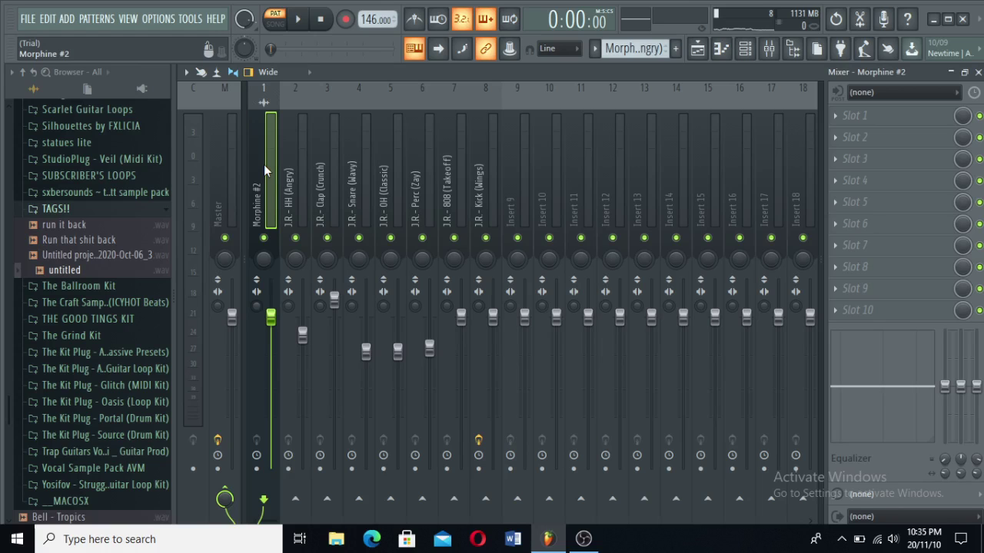
key(space)
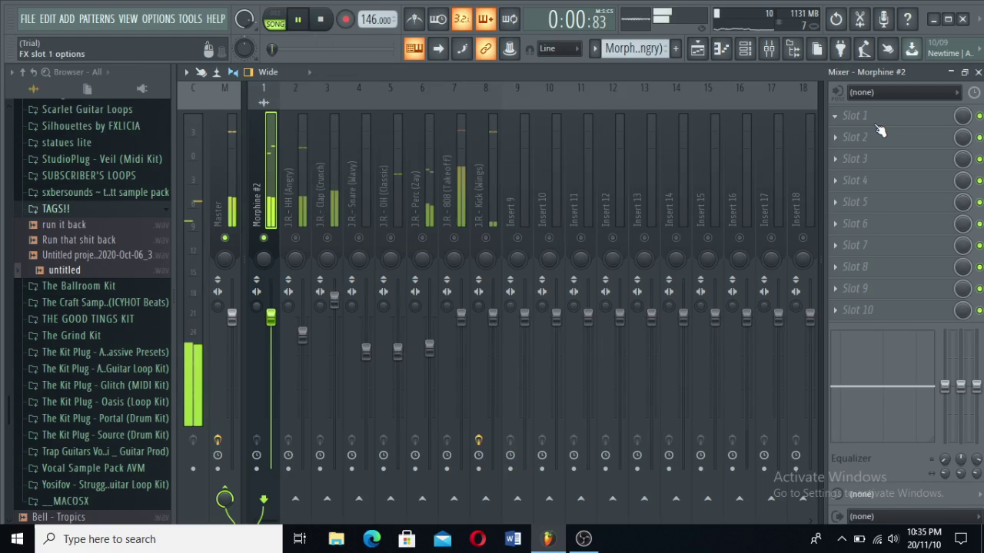
key(space)
click(861, 117)
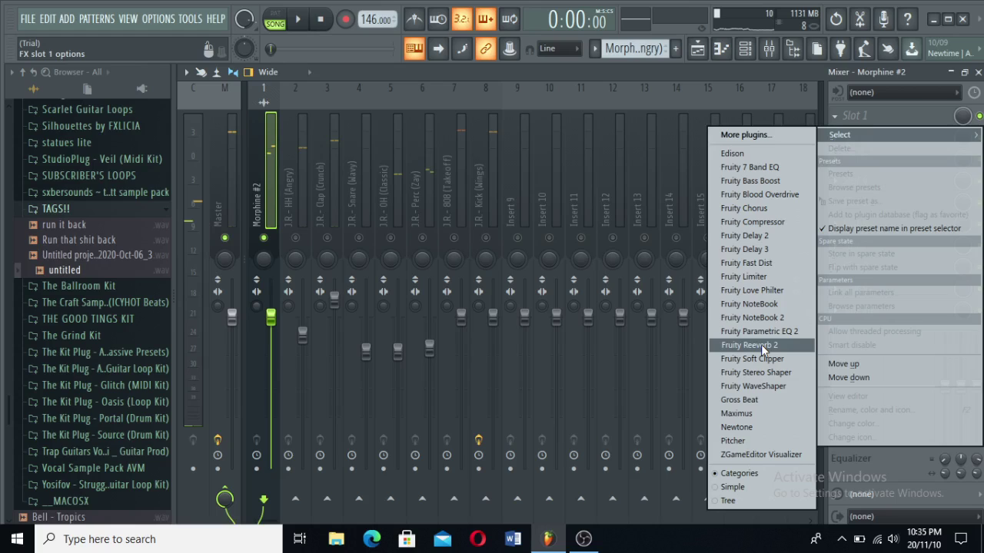
click(763, 348)
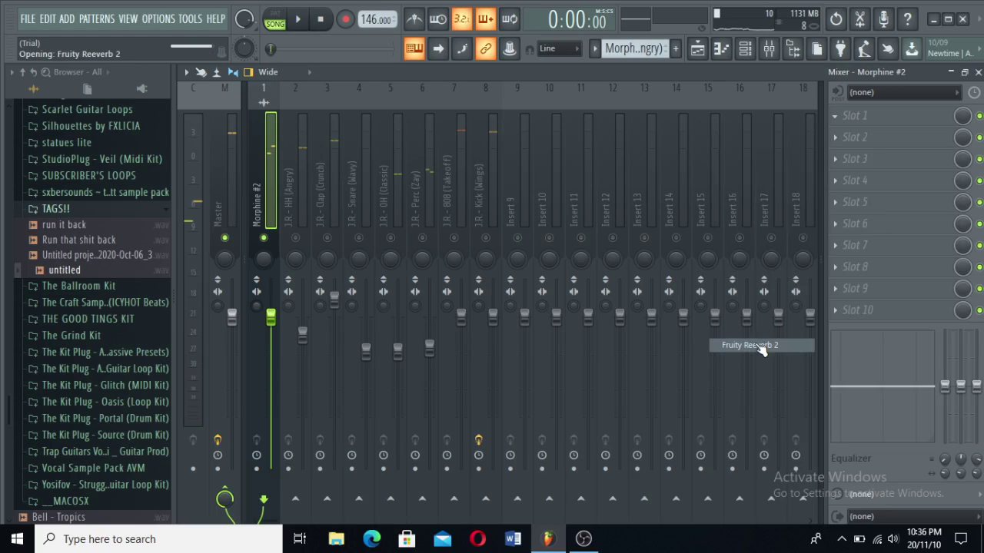
click(854, 137)
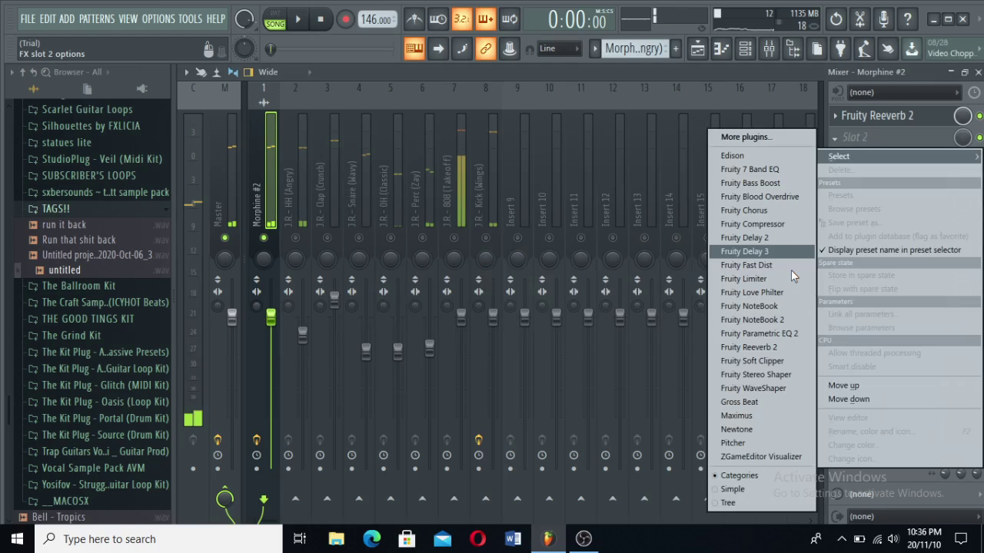
click(759, 333)
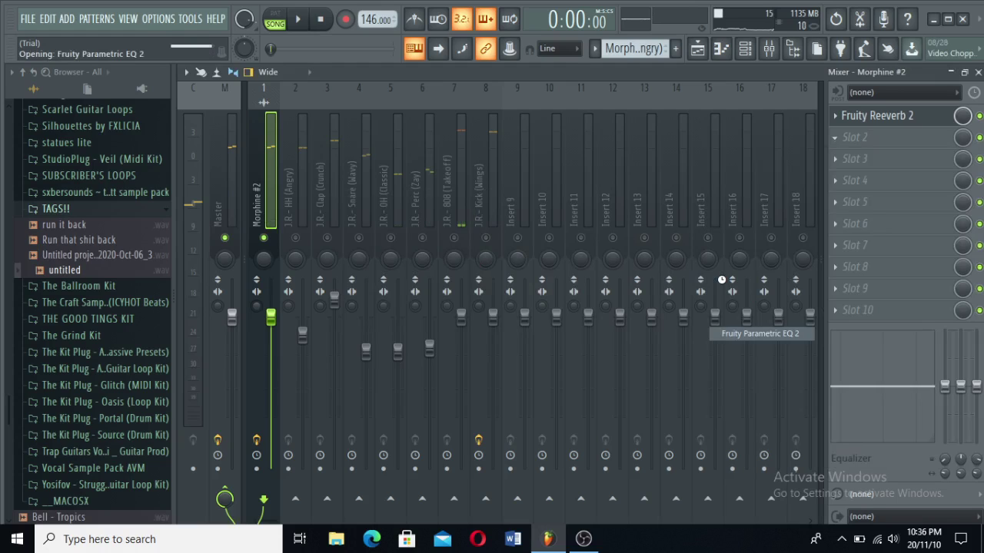
Play the arrangement, then clear the clips on tracks 2 to 8 from bars 1 to 8 of the playlist.
key(space)
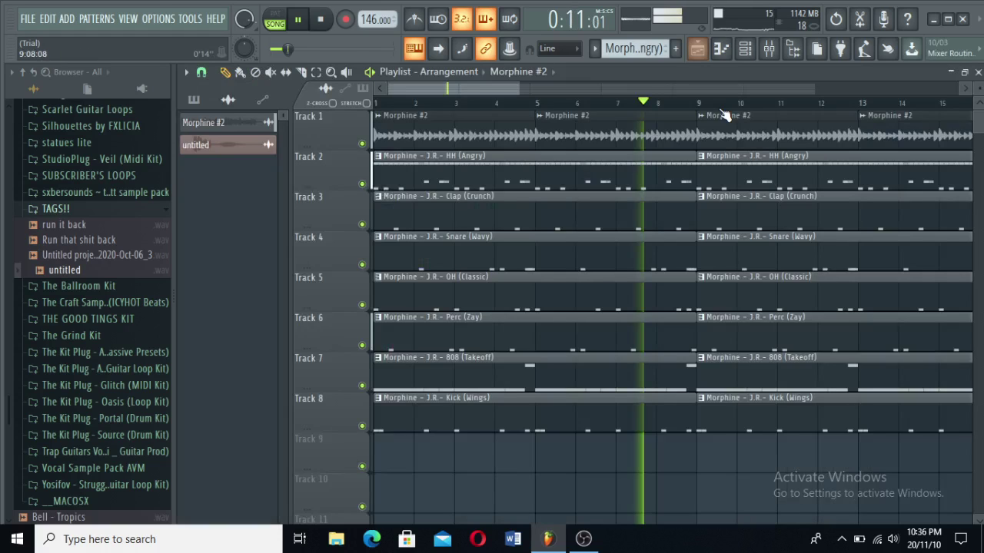
key(space)
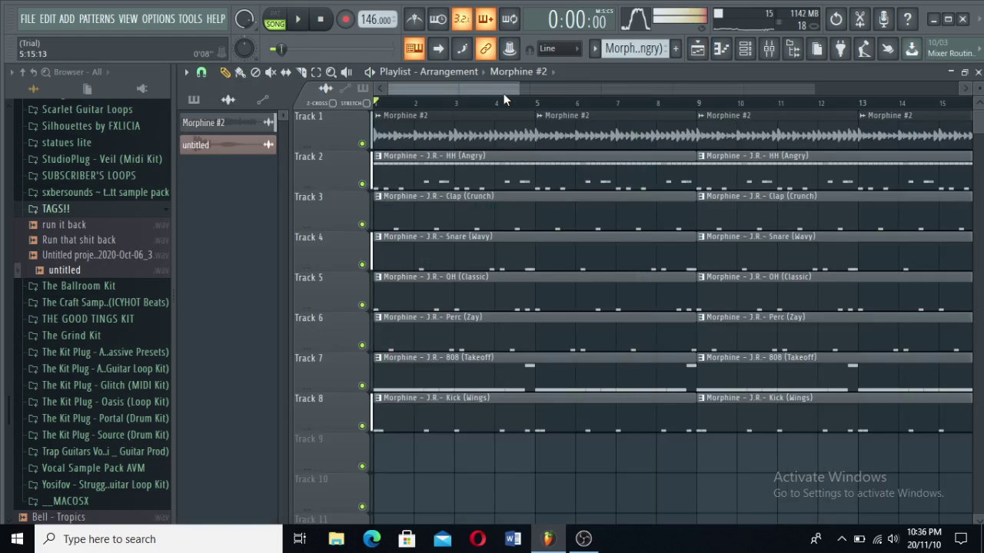
key(ctrl+z)
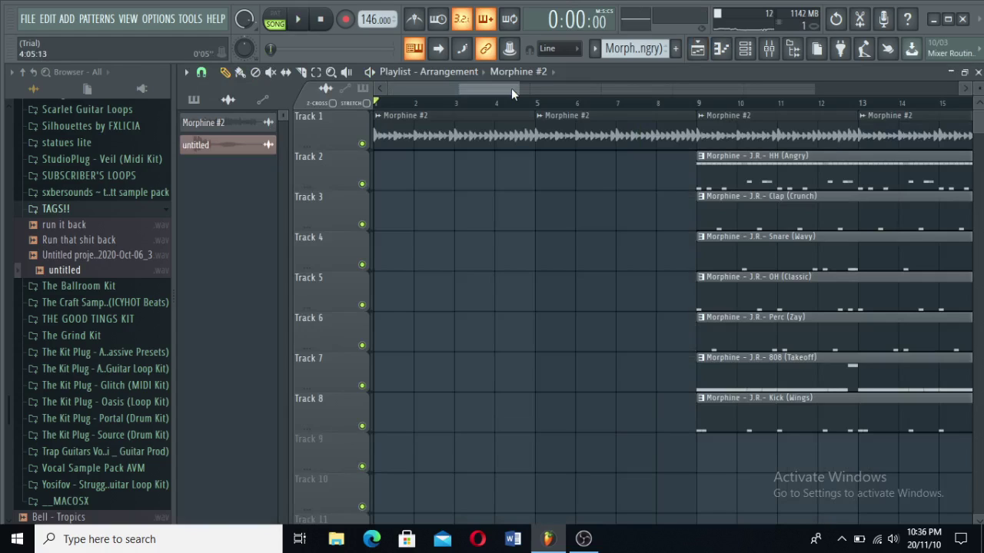
Play the full arrangement from the start with the whole song in view.
drag(511, 88, 813, 89)
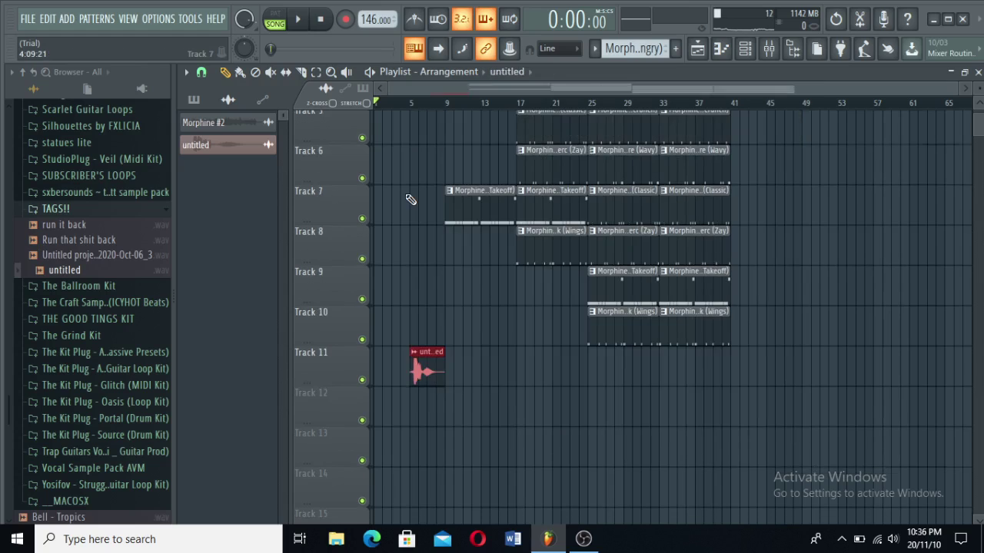
key(space)
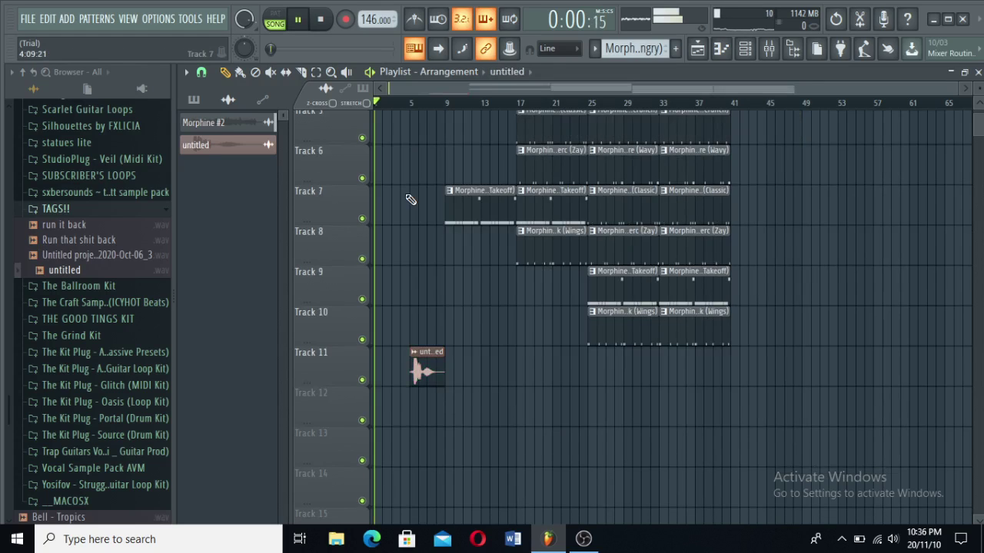